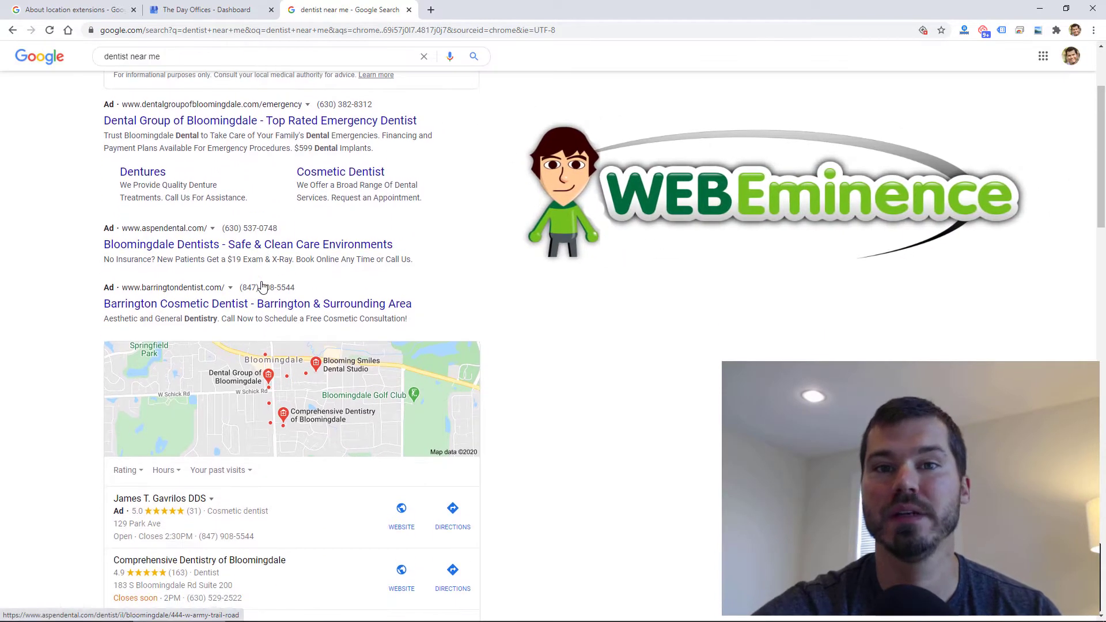
scroll(263, 286, down, 5)
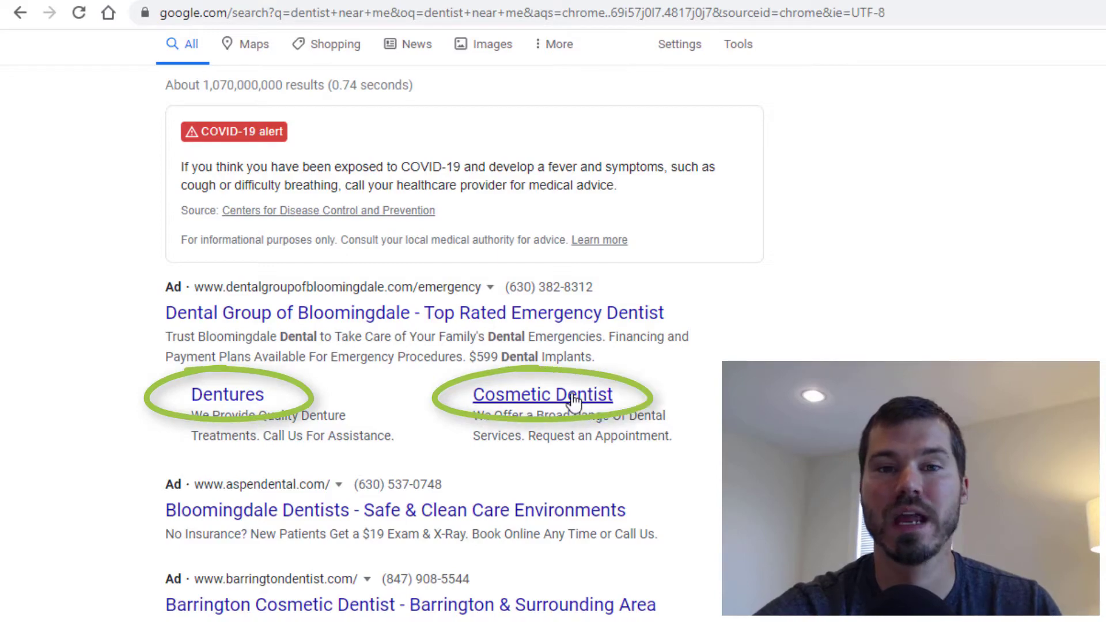
Scroll past the dentist ads to the map pack headed by the sponsored 5.0-rated cosmetic dentist.
scroll(185, 153, down, 10)
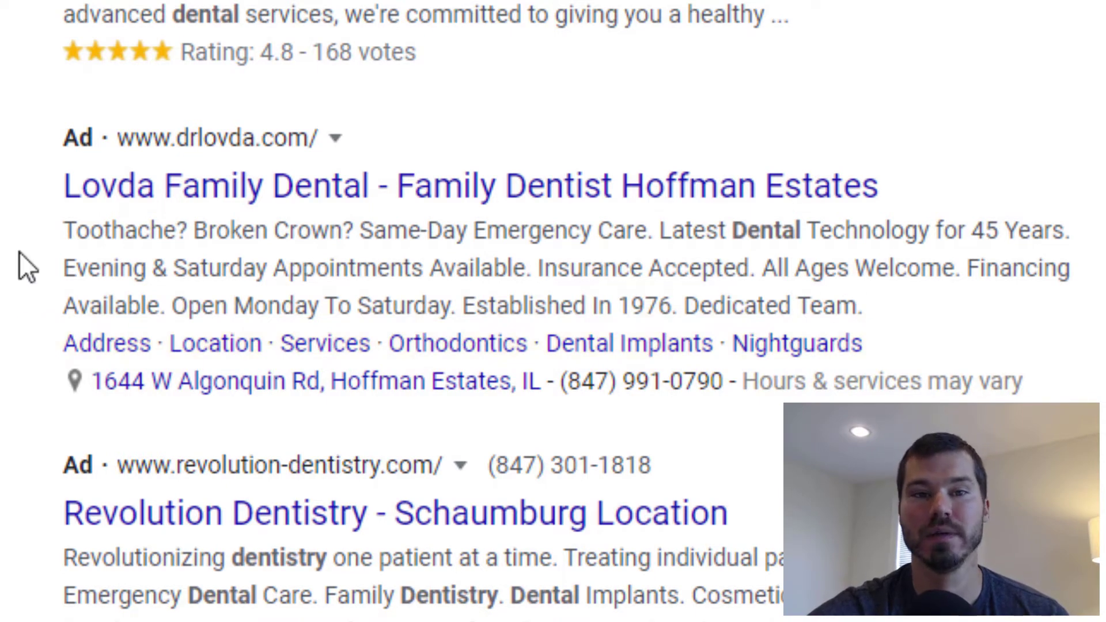
scroll(20, 265, down, 5)
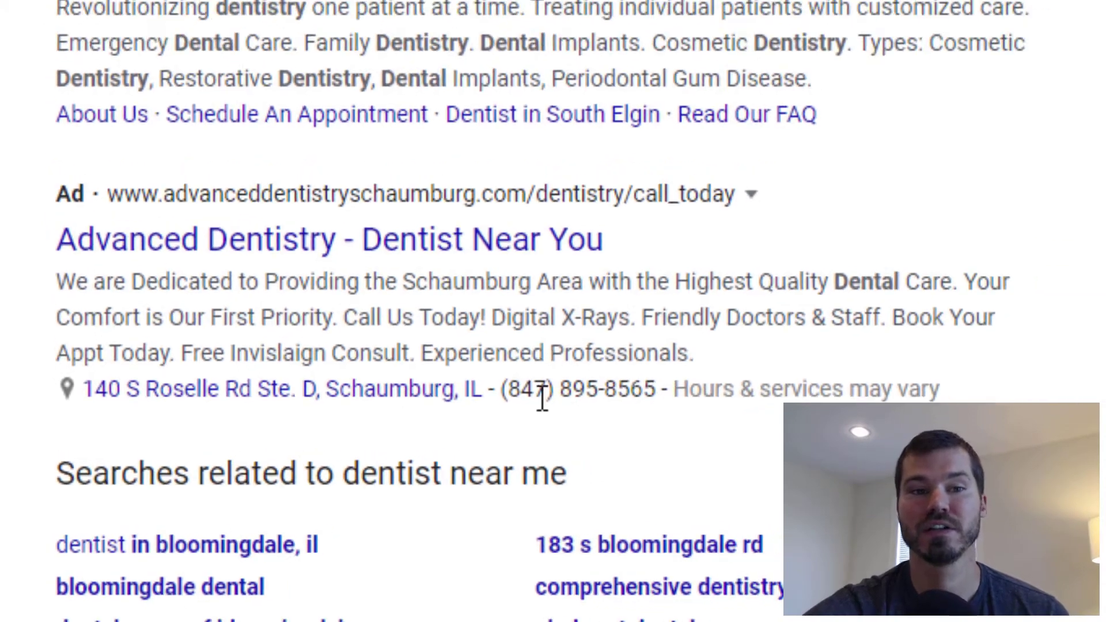
scroll(277, 426, up, 15)
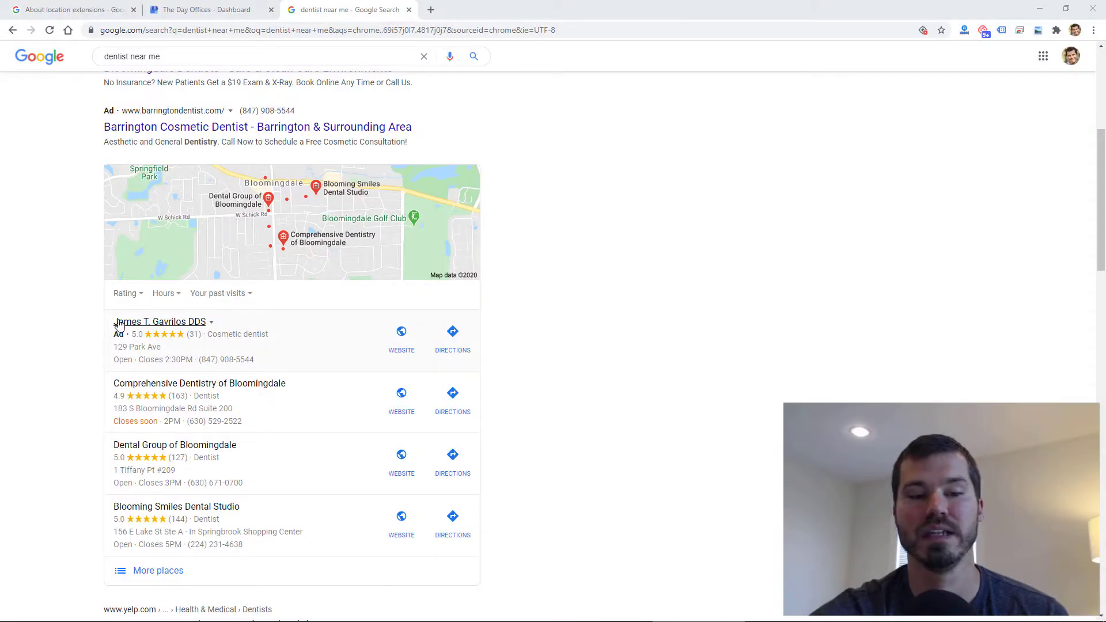
scroll(119, 326, down, 6)
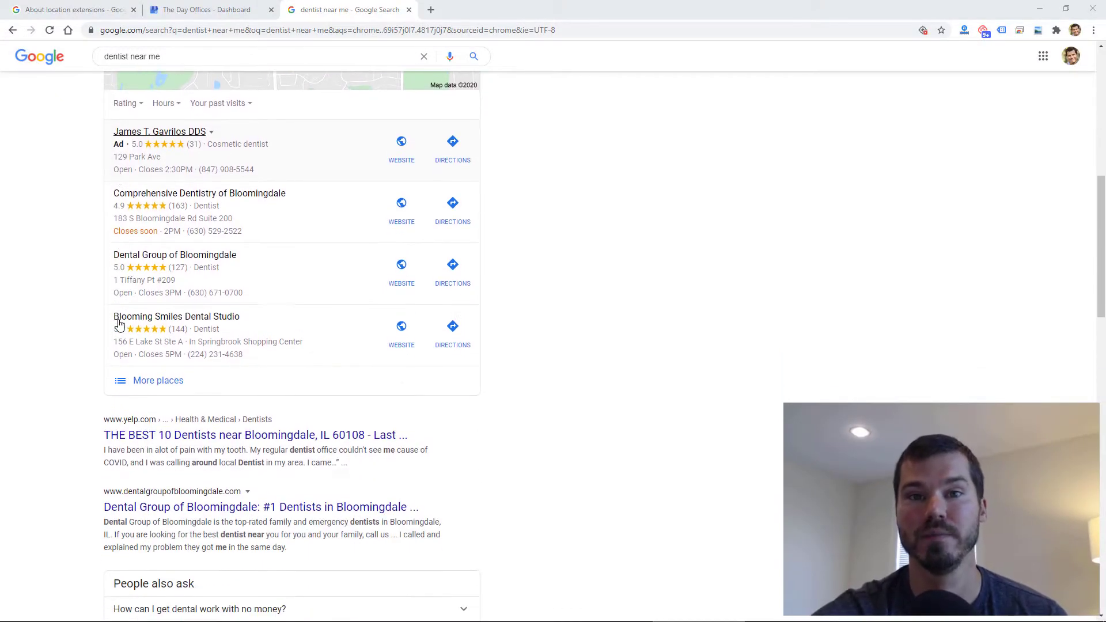
scroll(118, 323, down, 5)
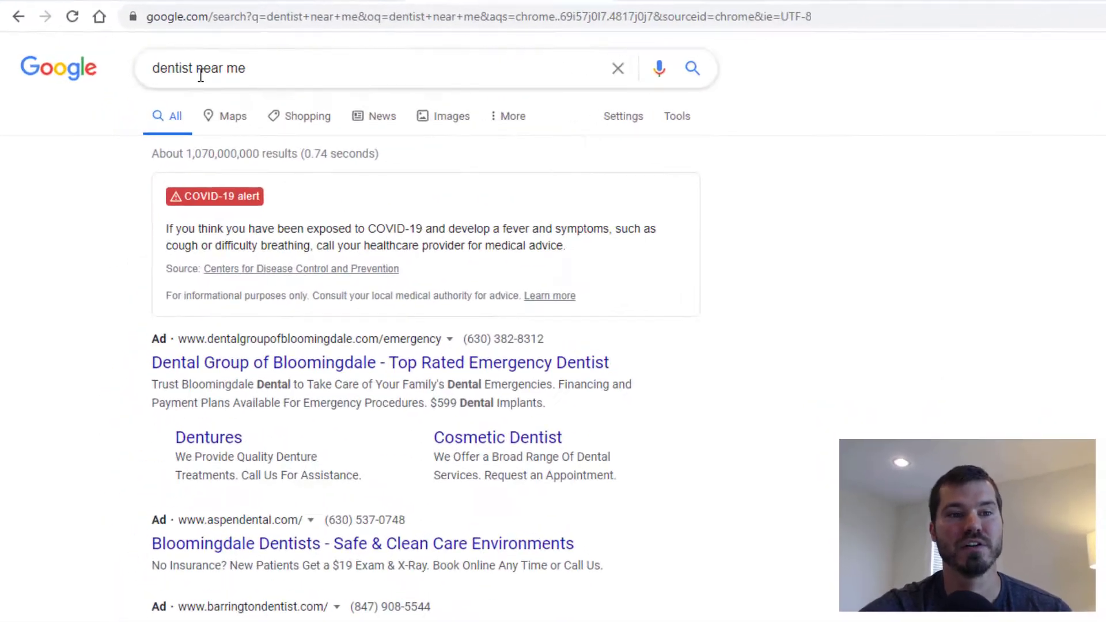
scroll(107, 247, down, 1)
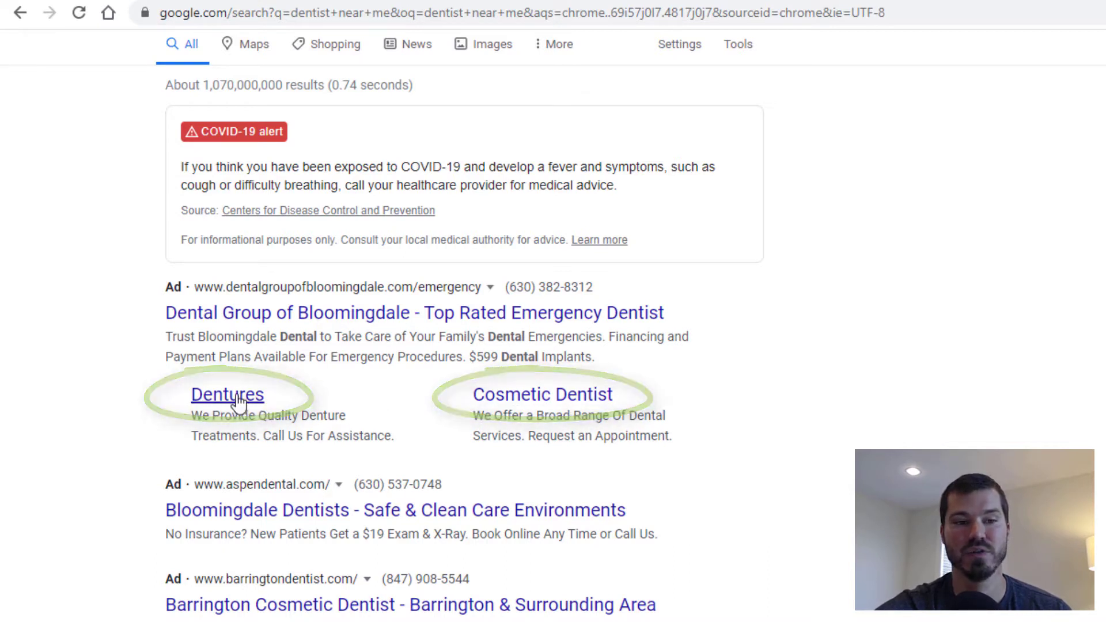
scroll(242, 402, down, 1)
scroll(239, 401, down, 3)
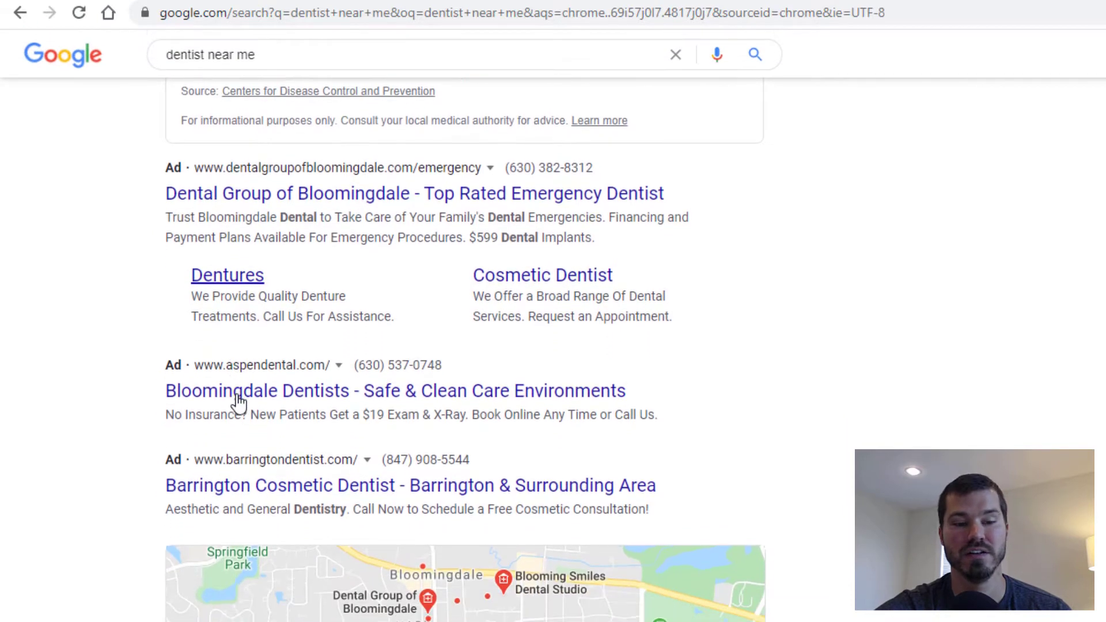
scroll(239, 402, down, 3)
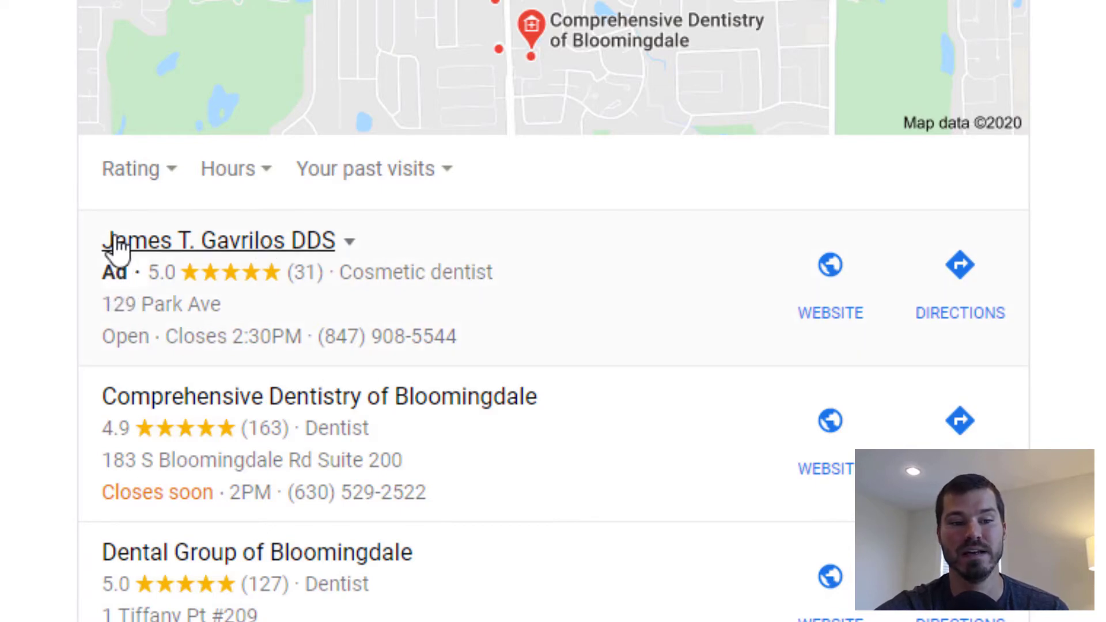
scroll(118, 245, down, 10)
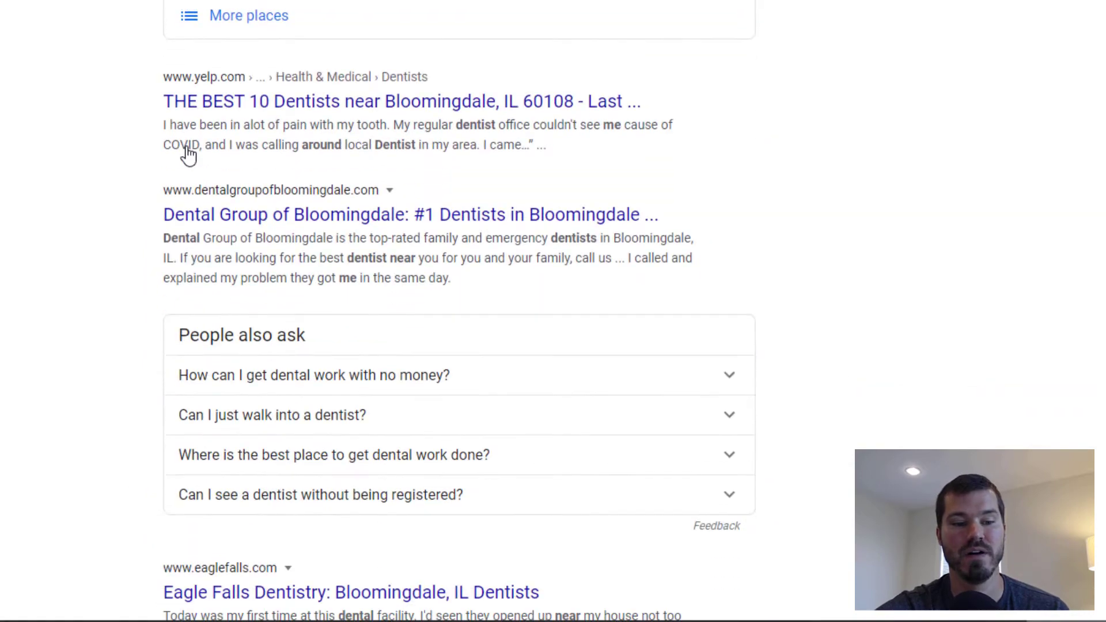
scroll(189, 152, down, 13)
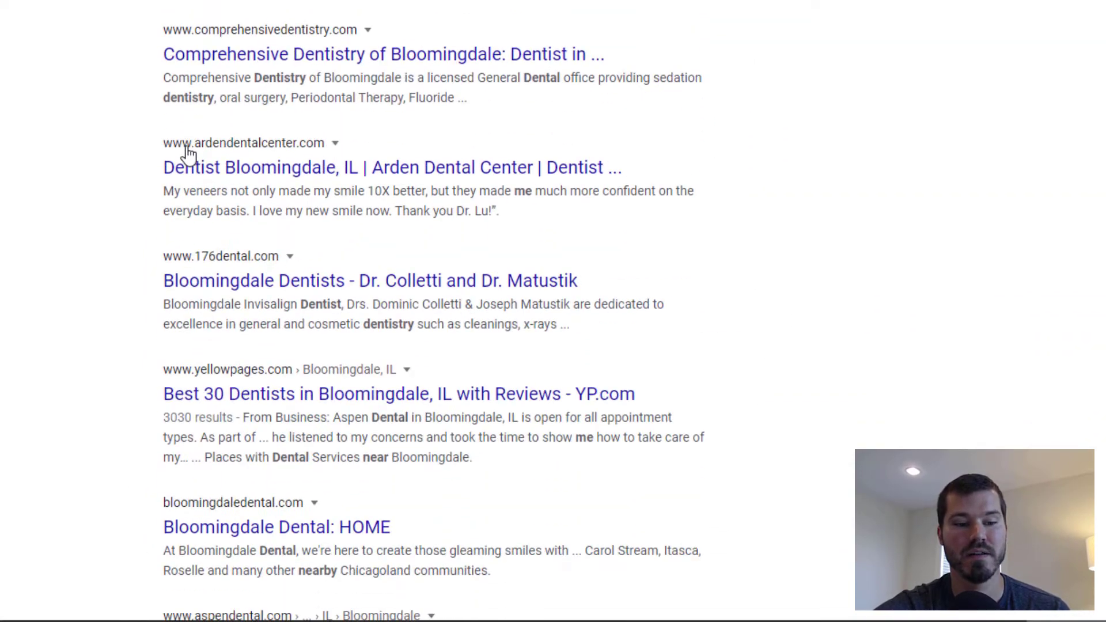
scroll(189, 152, down, 10)
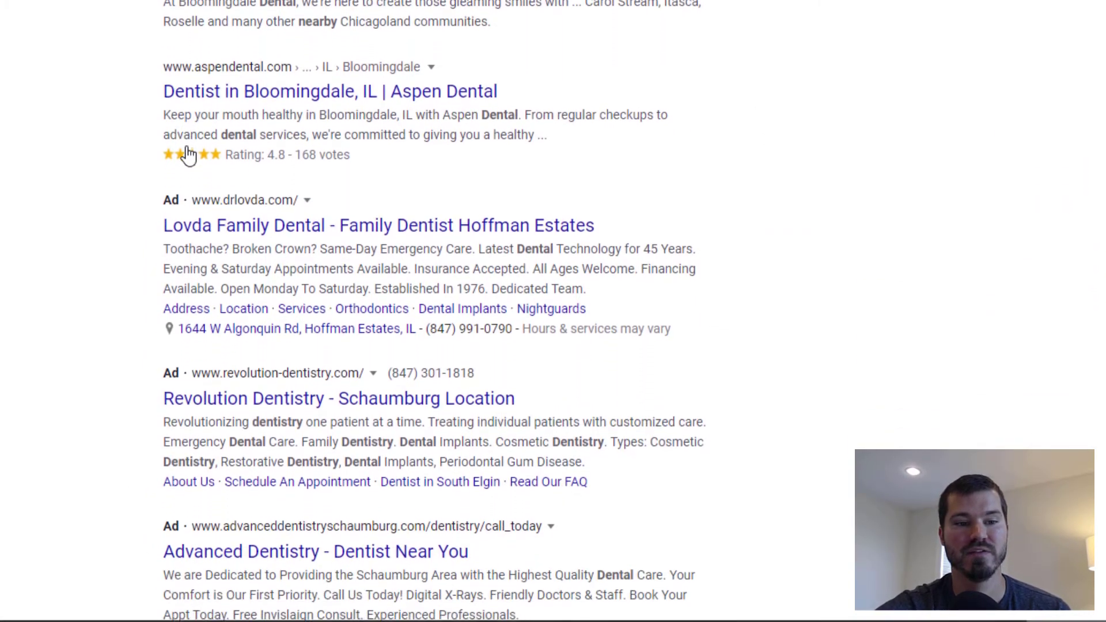
scroll(189, 152, down, 3)
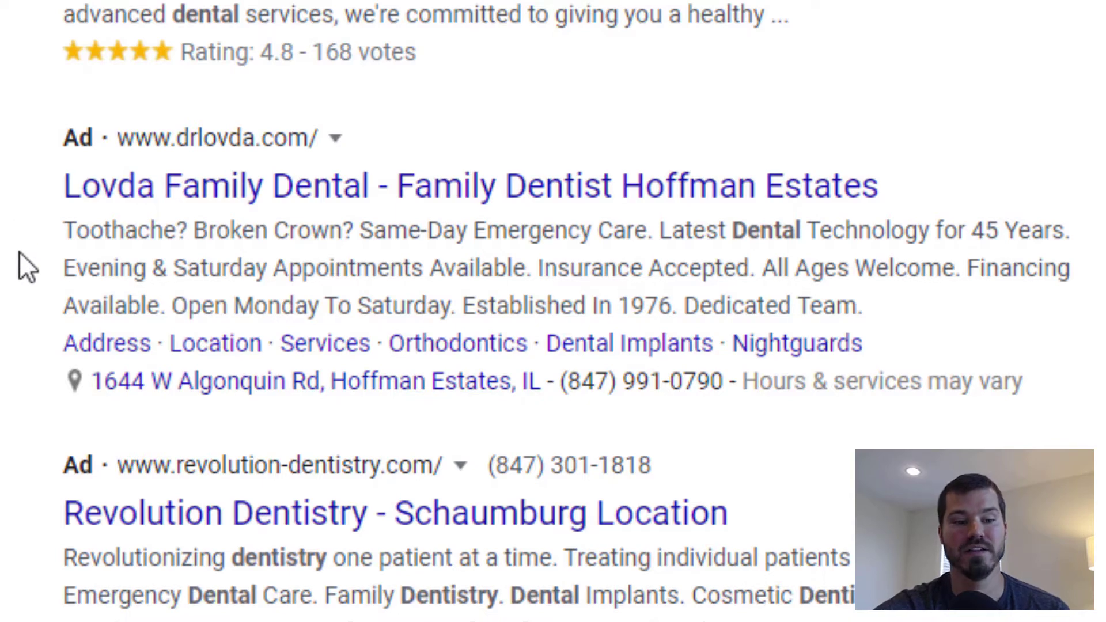
scroll(19, 253, down, 8)
scroll(173, 384, down, 1)
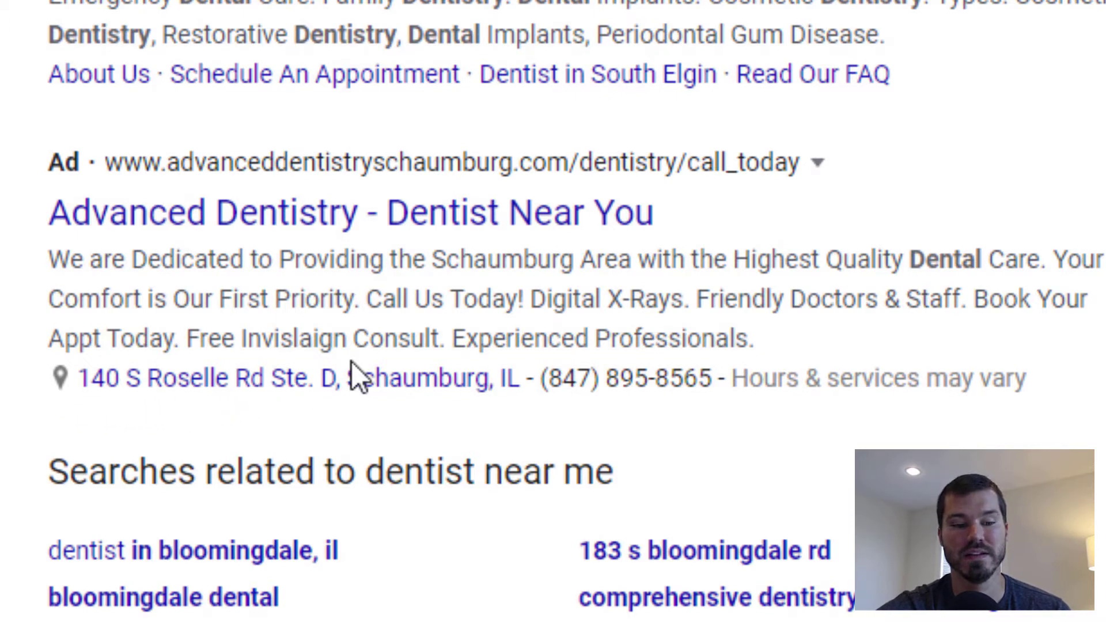
scroll(355, 376, down, 1)
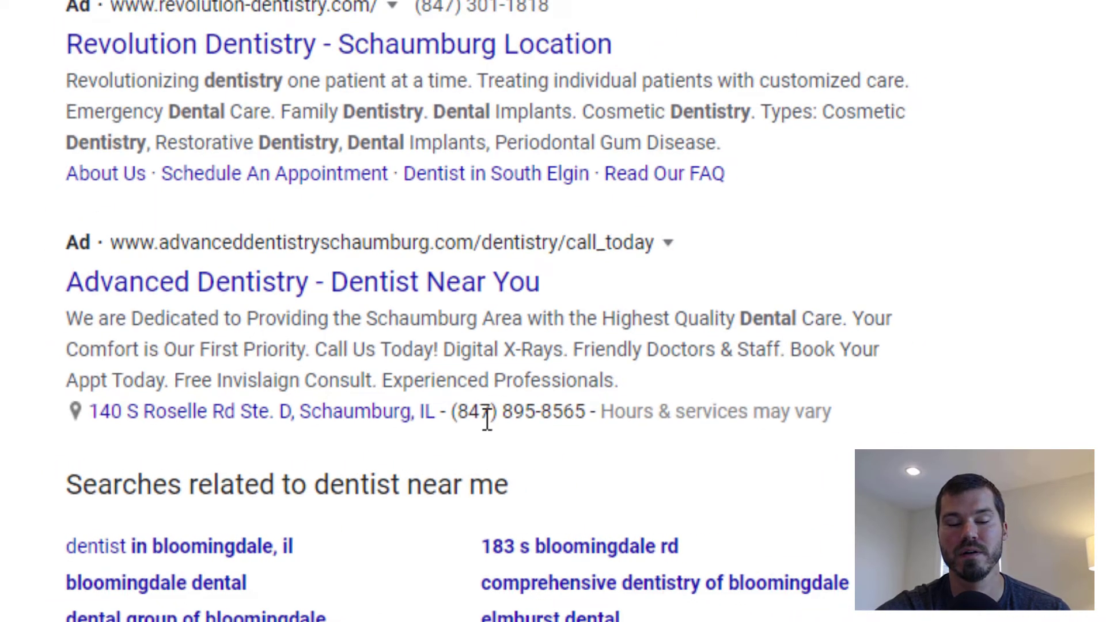
scroll(281, 496, up, 15)
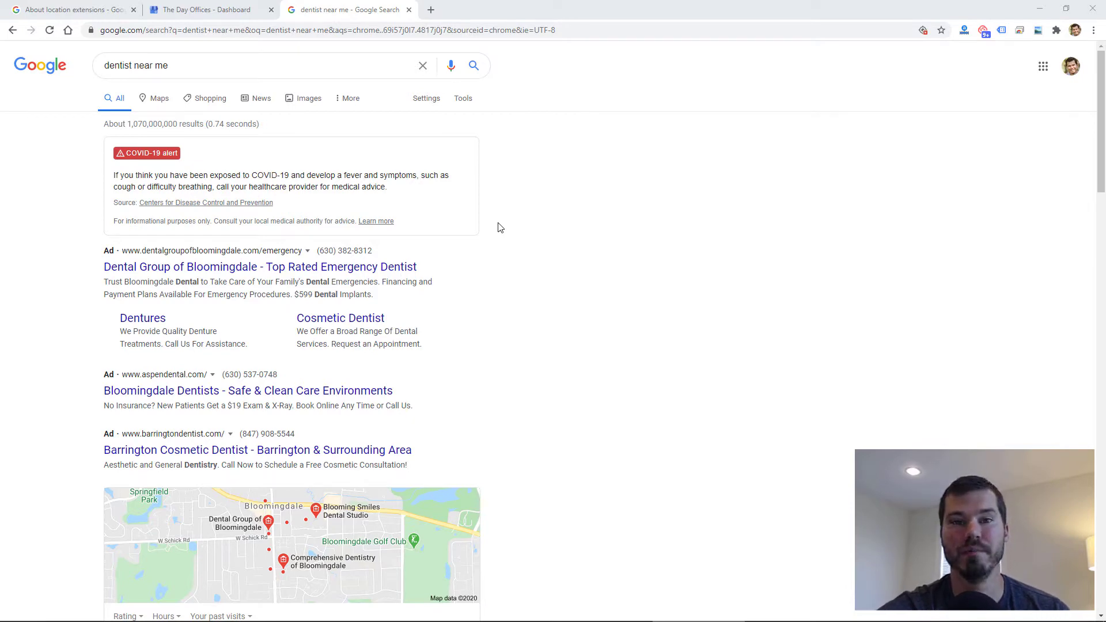
View The Day Offices dashboard, then go back to browse the 'dentist near me' results.
click(173, 7)
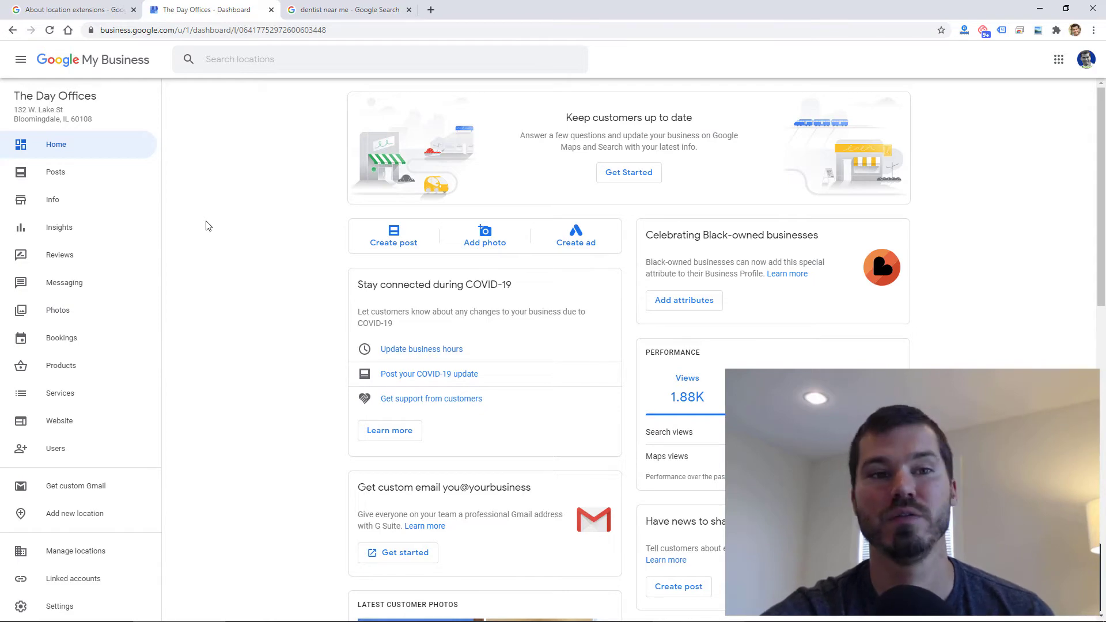
click(332, 16)
scroll(263, 229, down, 7)
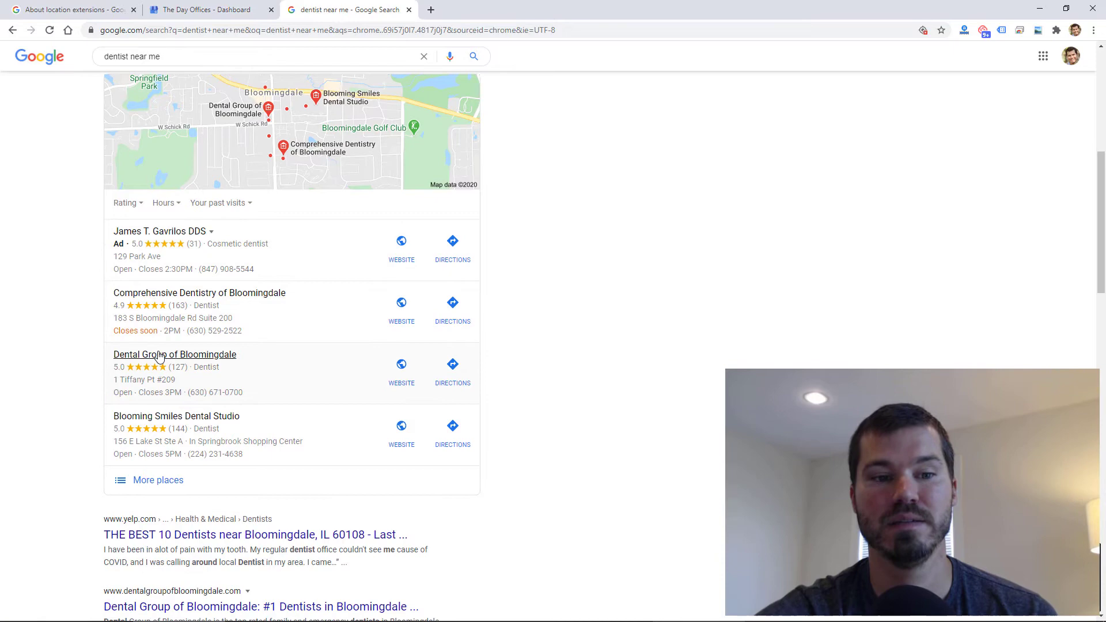
scroll(158, 424, up, 1)
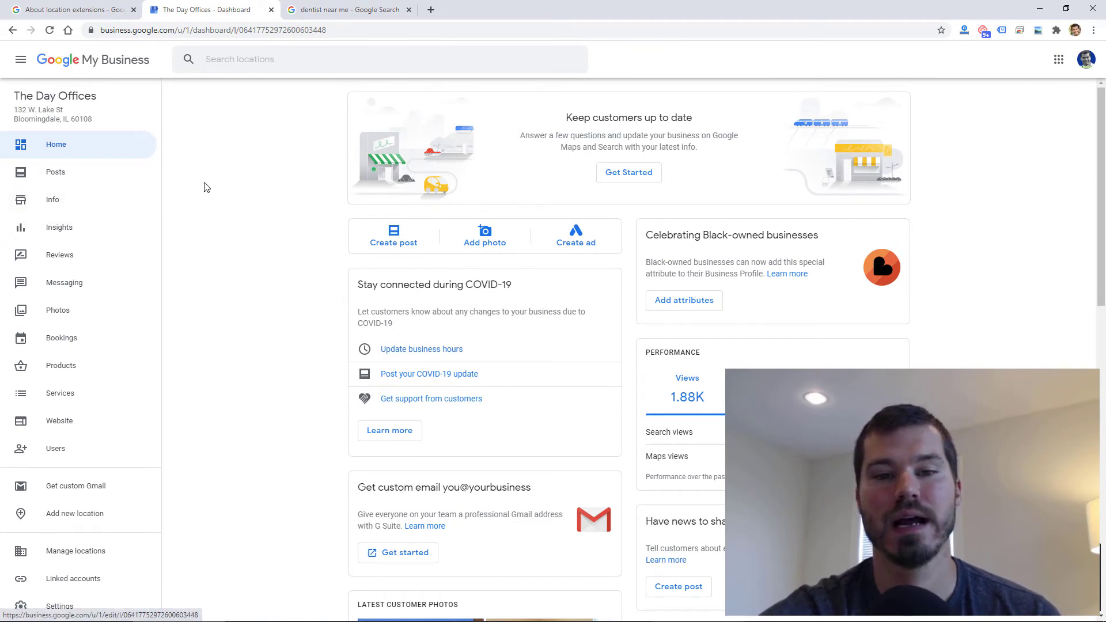
scroll(209, 185, down, 3)
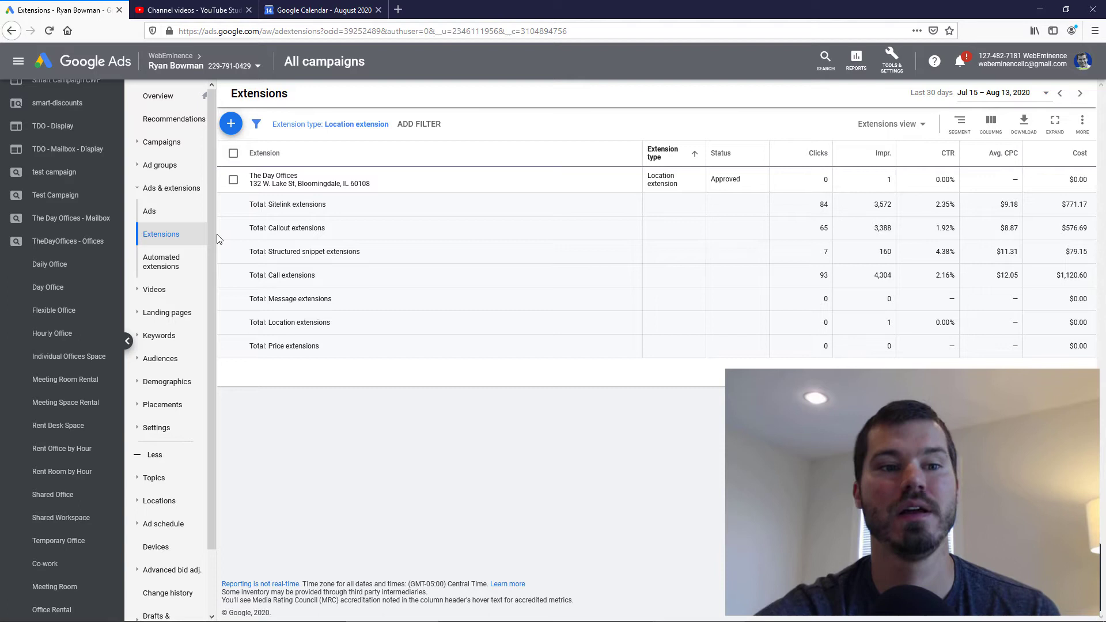
Create a new location extension for the TheDayOffices - Offices campaign.
click(78, 242)
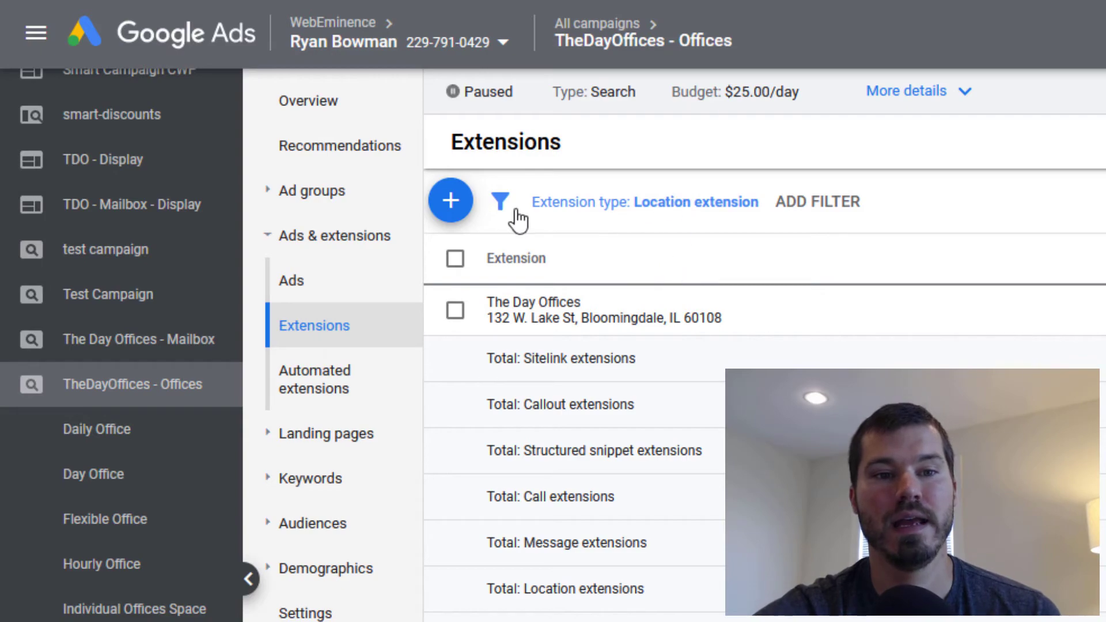
click(452, 203)
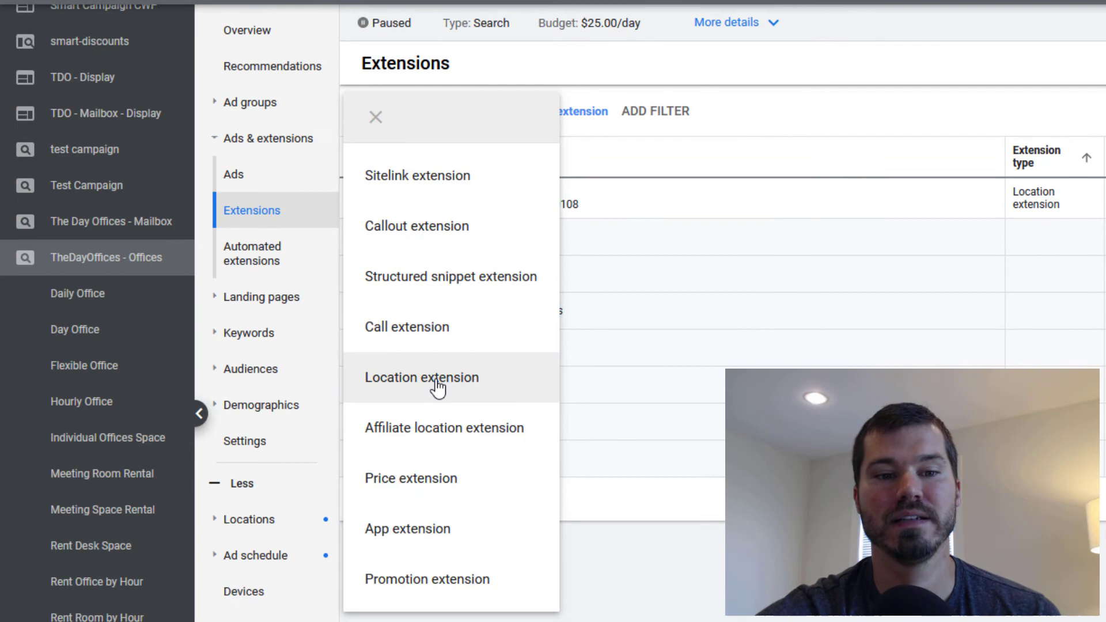
click(437, 380)
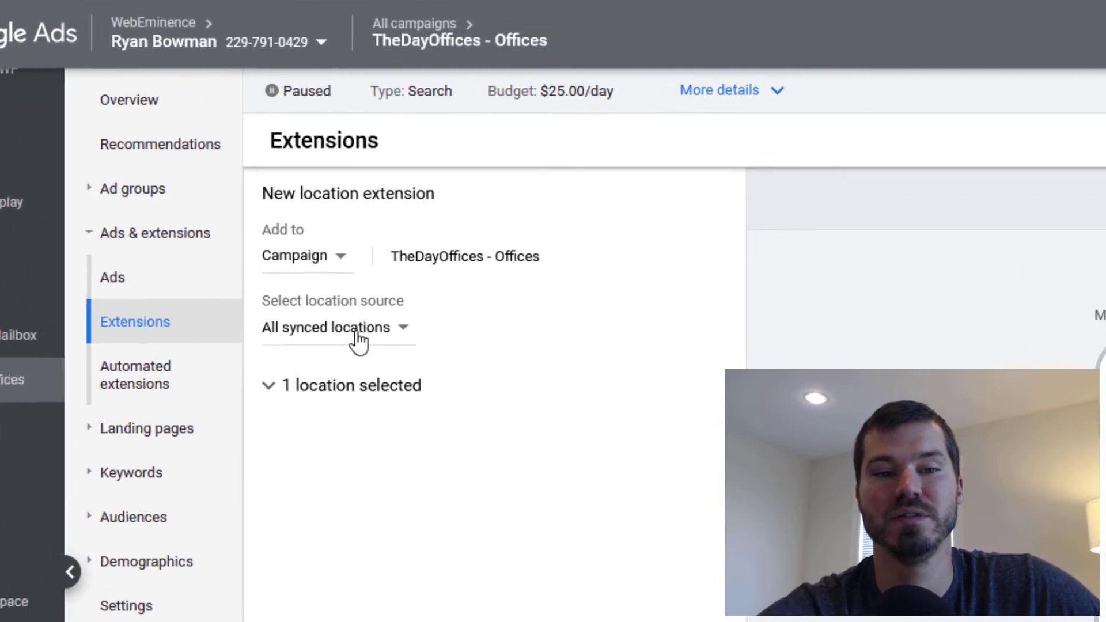
Set the location source to All synced locations and review the mobile ad preview.
click(359, 340)
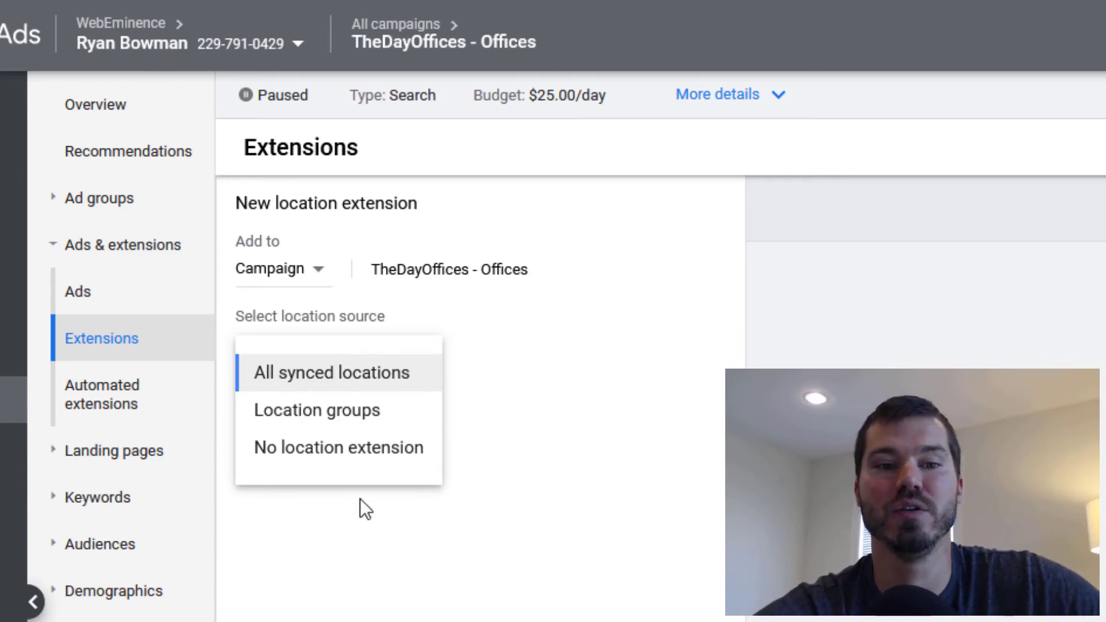
click(361, 548)
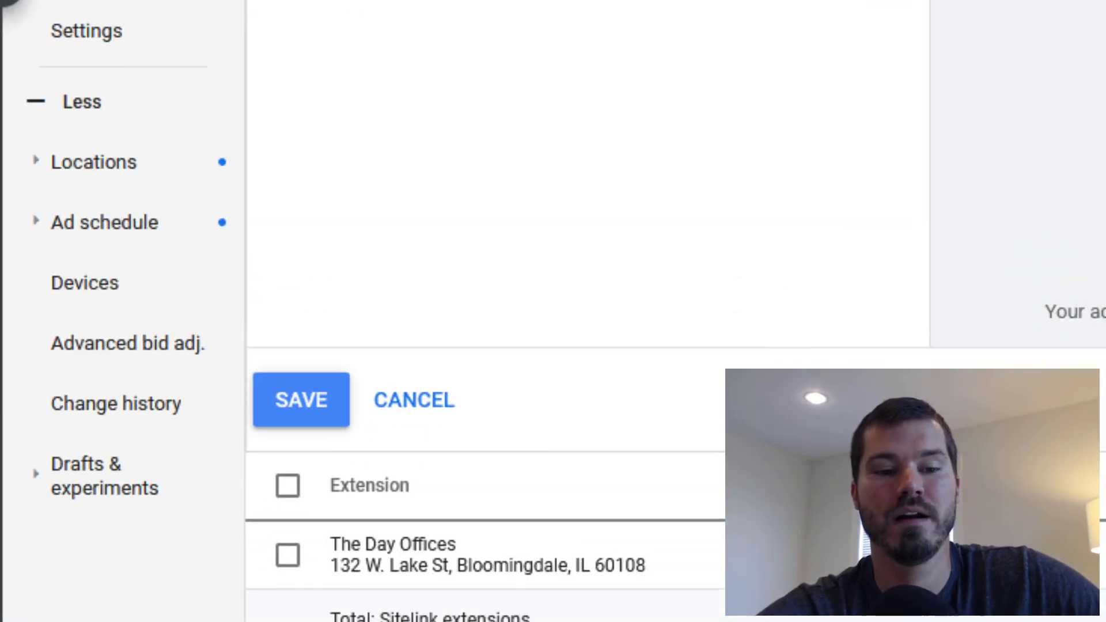
scroll(323, 86, down, 1)
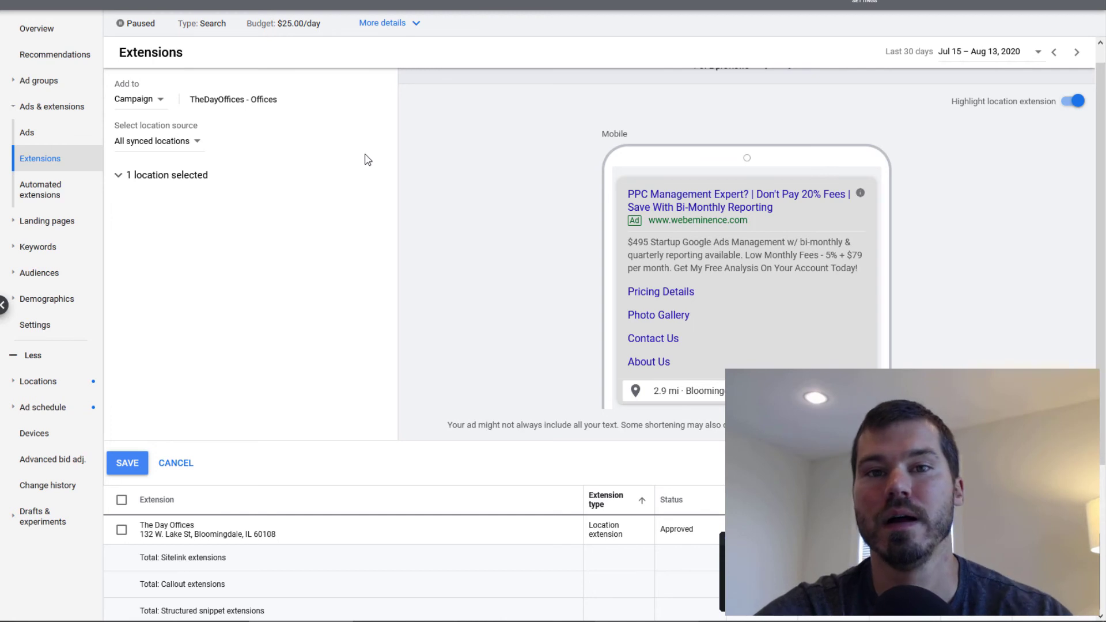
scroll(183, 234, up, 1)
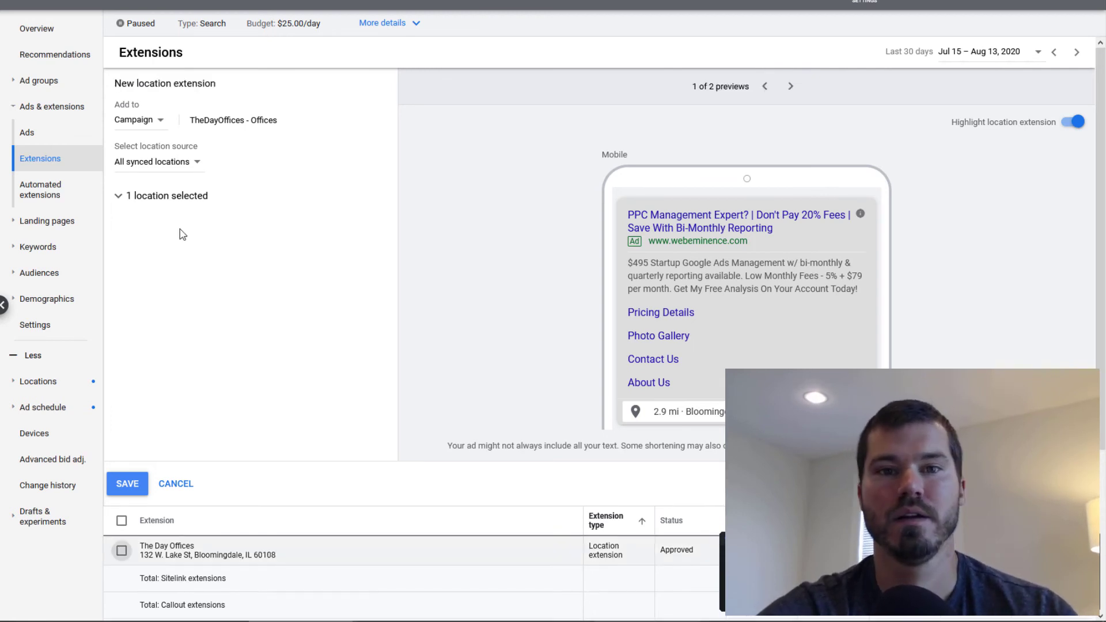